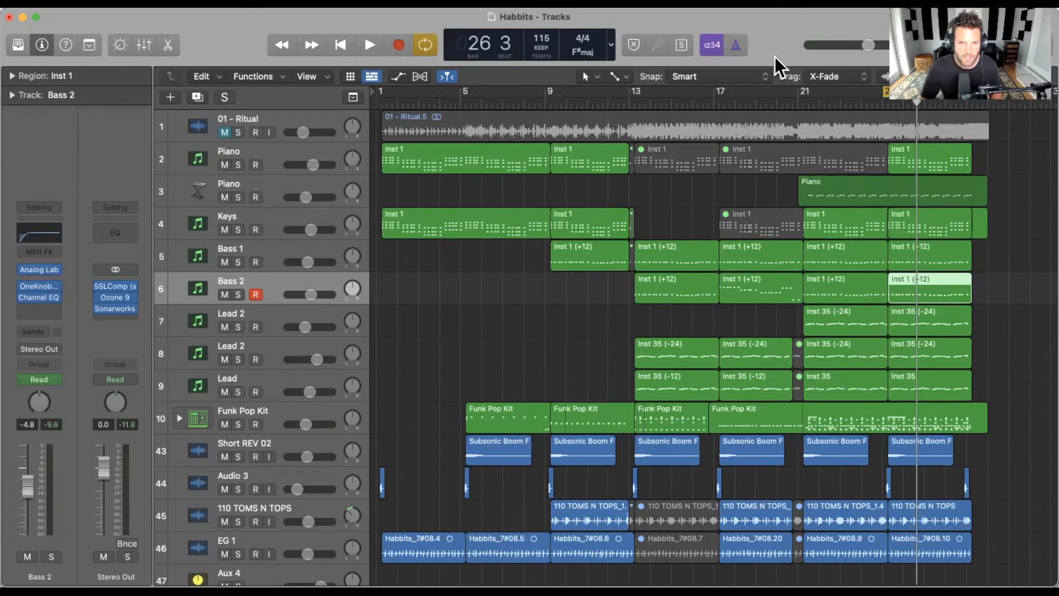
- Listen to the looped section with the Bass 2 track soloed, and unsolo it once playback is stopped
{"action": "key", "text": "space"}
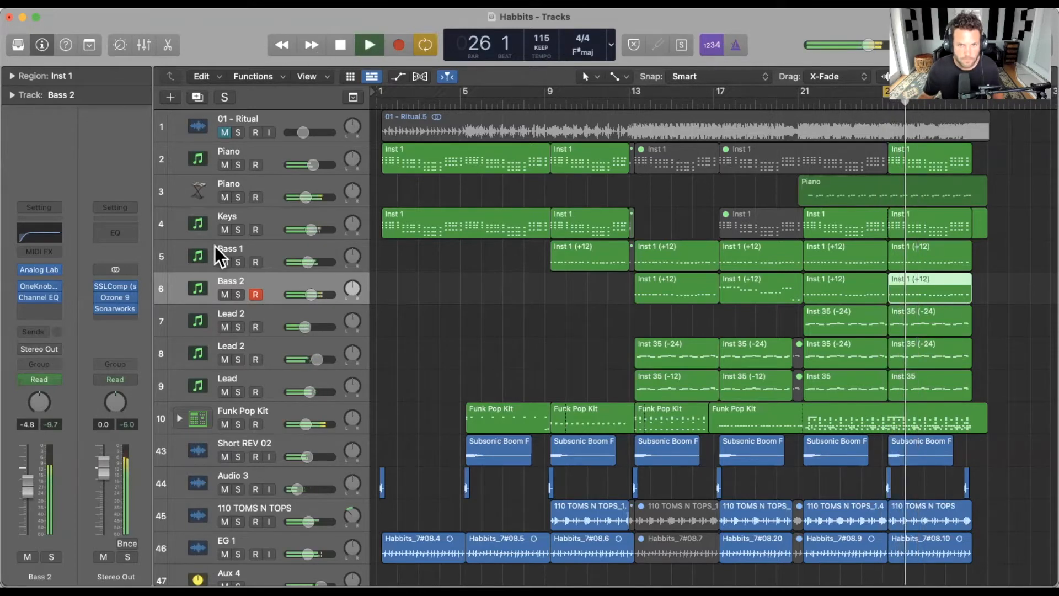
{"action": "left_click", "coordinate": [236, 296]}
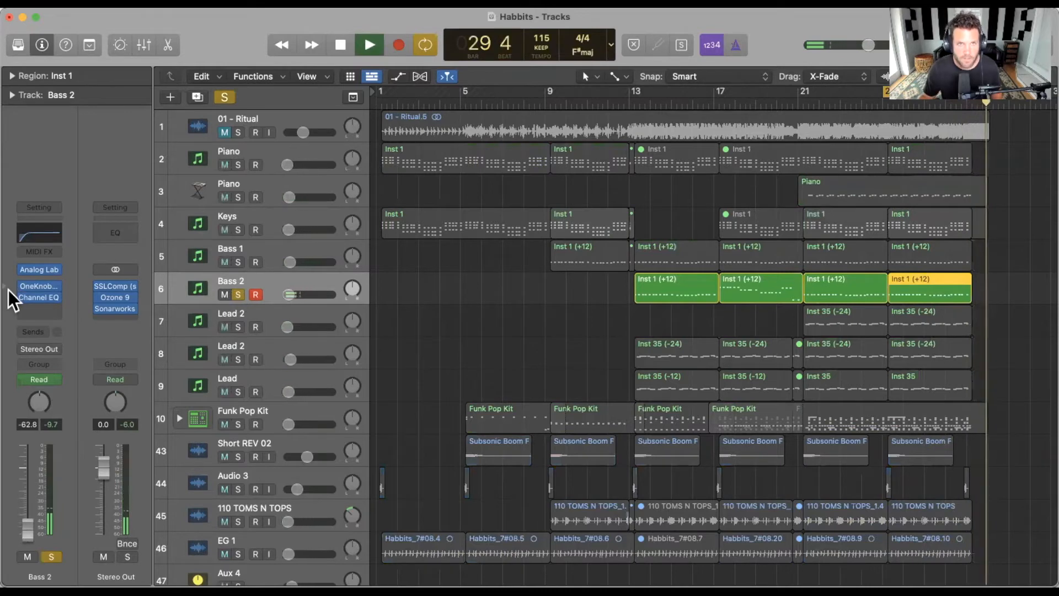
{"action": "mouse_move", "coordinate": [22, 286]}
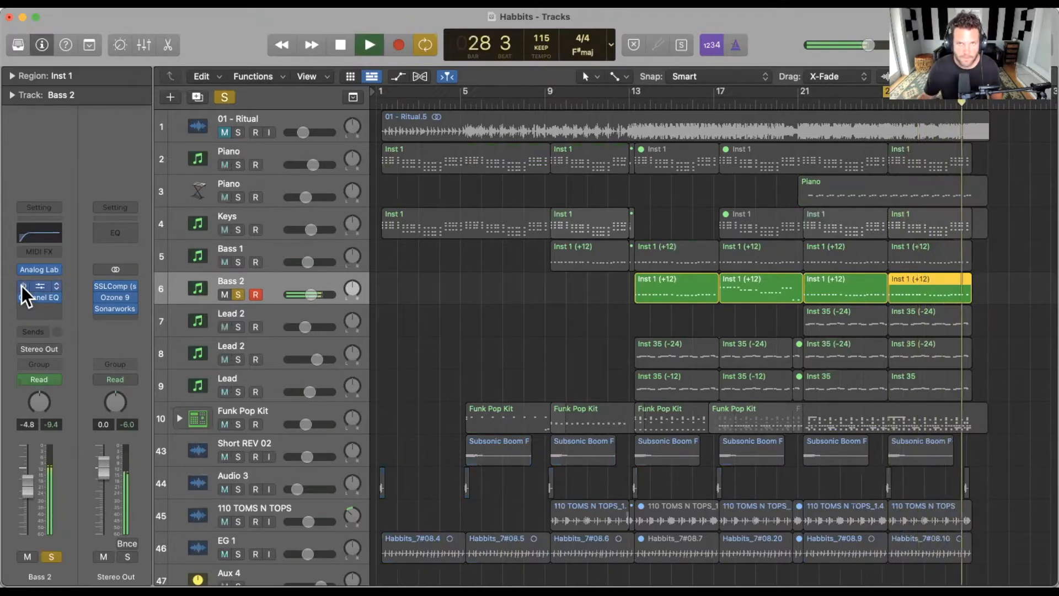
{"action": "key", "text": "space"}
{"action": "key", "text": "s"}
- Duplicate the Bass 2 track with its settings and copy its Inst 1 region at bar 25 onto the new track
{"action": "scroll", "coordinate": [975, 201], "scroll_direction": "down", "scroll_amount": 2}
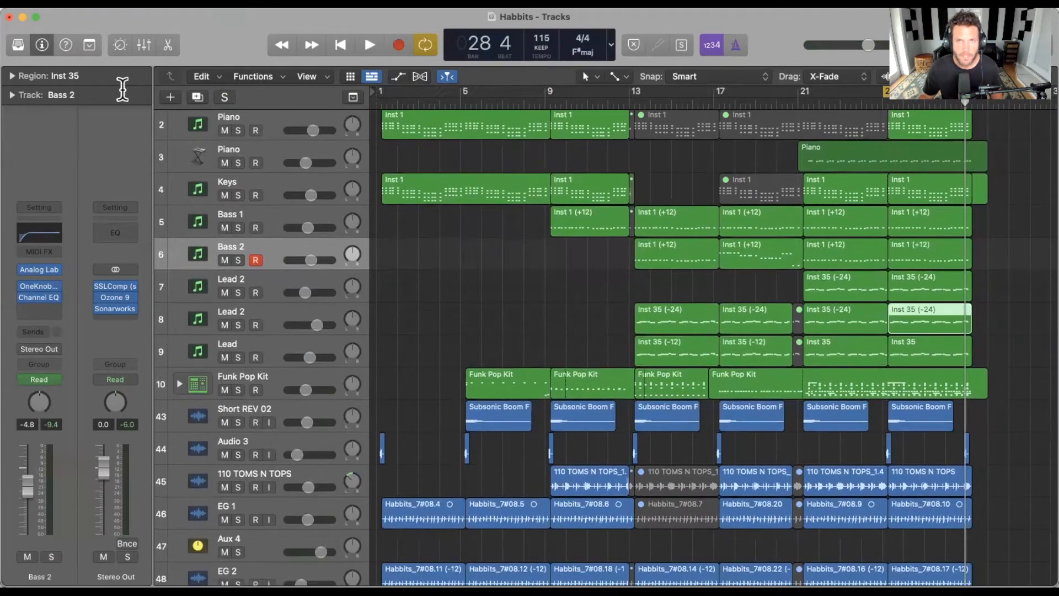
{"action": "left_click", "coordinate": [197, 96]}
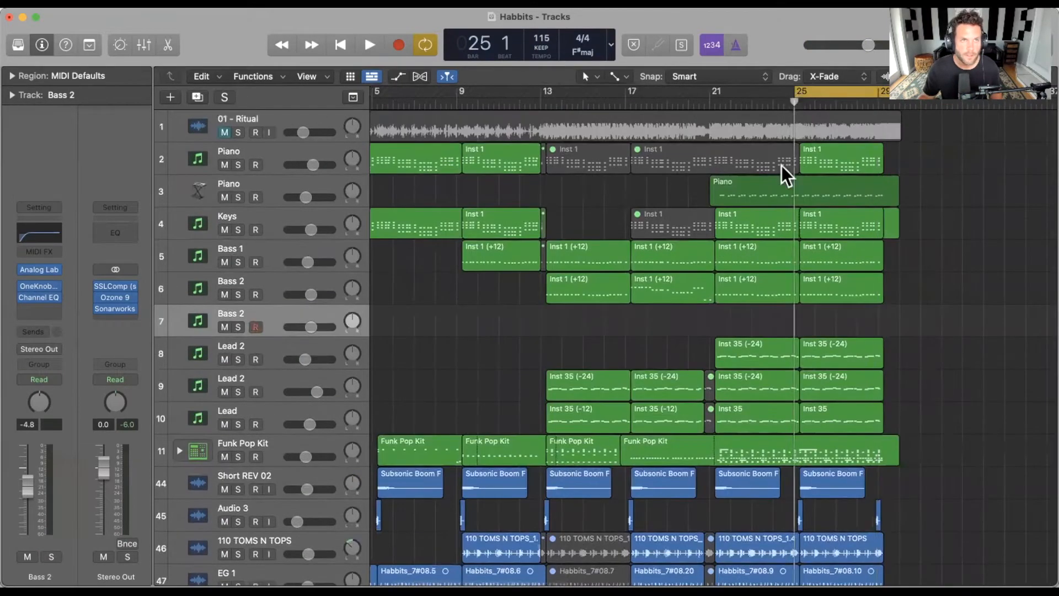
{"action": "left_click", "coordinate": [800, 105]}
{"action": "left_click", "coordinate": [842, 290]}
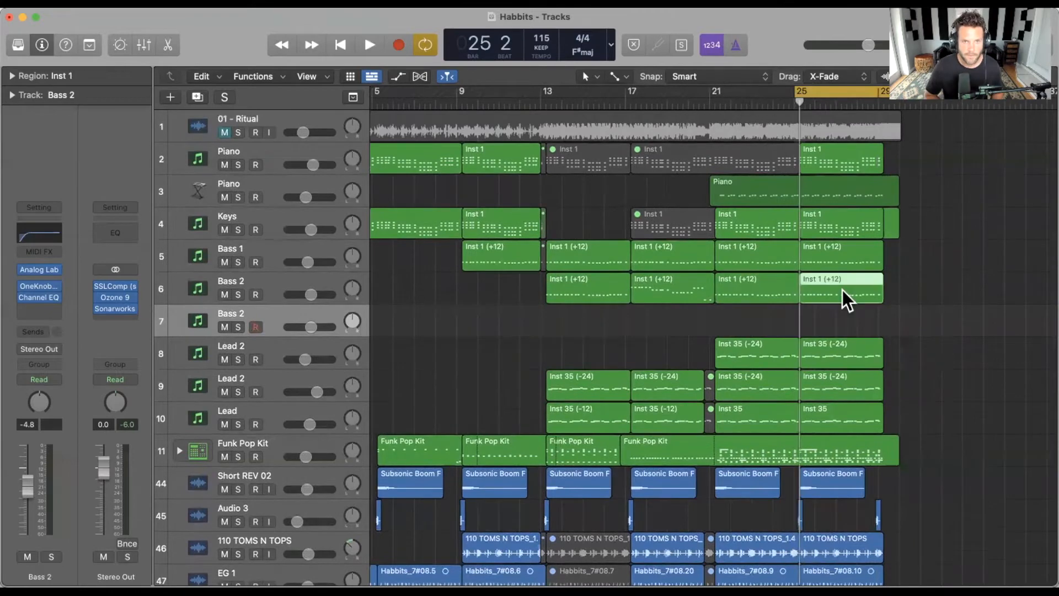
{"action": "key", "text": "super+c"}
{"action": "key", "text": "super+v"}
- Solo the duplicated Bass 2 track and open its copied bar 25 region in the Piano Roll
{"action": "key", "text": "s"}
{"action": "key", "text": "space"}
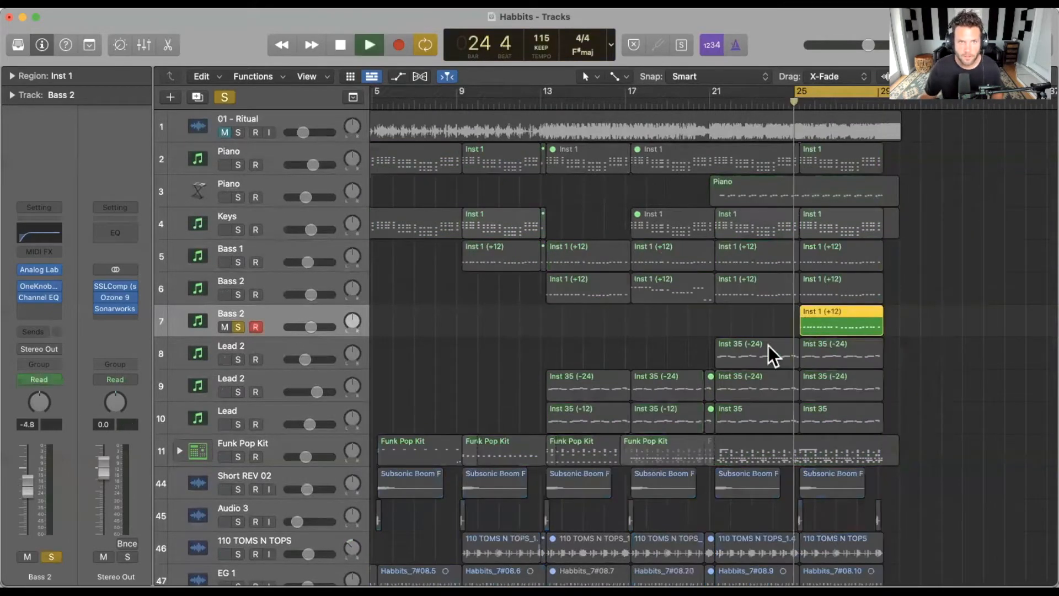
{"action": "key", "text": "p"}
{"action": "key", "text": "space"}
{"action": "scroll", "coordinate": [530, 476], "scroll_direction": "up", "scroll_amount": 4}
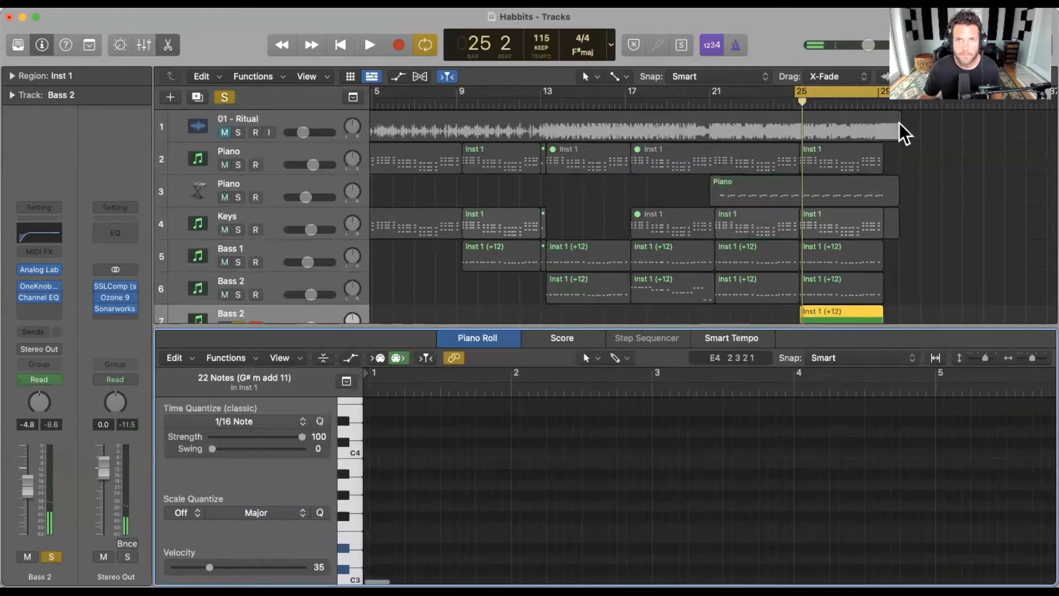
{"action": "left_click", "coordinate": [924, 243]}
{"action": "scroll", "coordinate": [925, 248], "scroll_direction": "down", "scroll_amount": 2}
{"action": "left_click", "coordinate": [863, 287]}
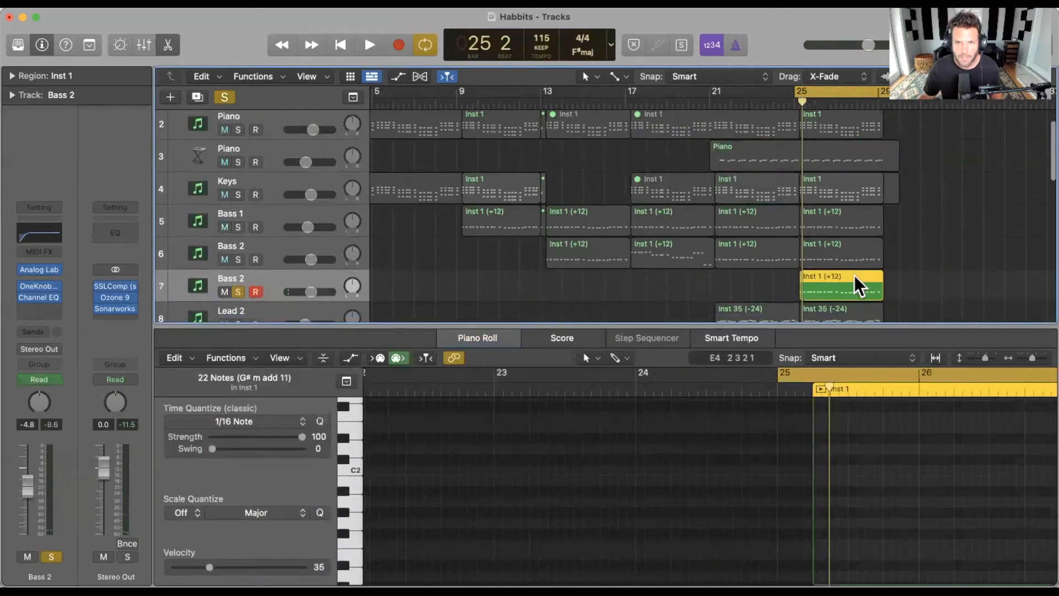
- Join the first six repeated bass notes into one long note and the following group of five into another
{"action": "scroll", "coordinate": [808, 552], "scroll_direction": "right", "scroll_amount": 3}
{"action": "scroll", "coordinate": [810, 551], "scroll_direction": "down", "scroll_amount": 5}
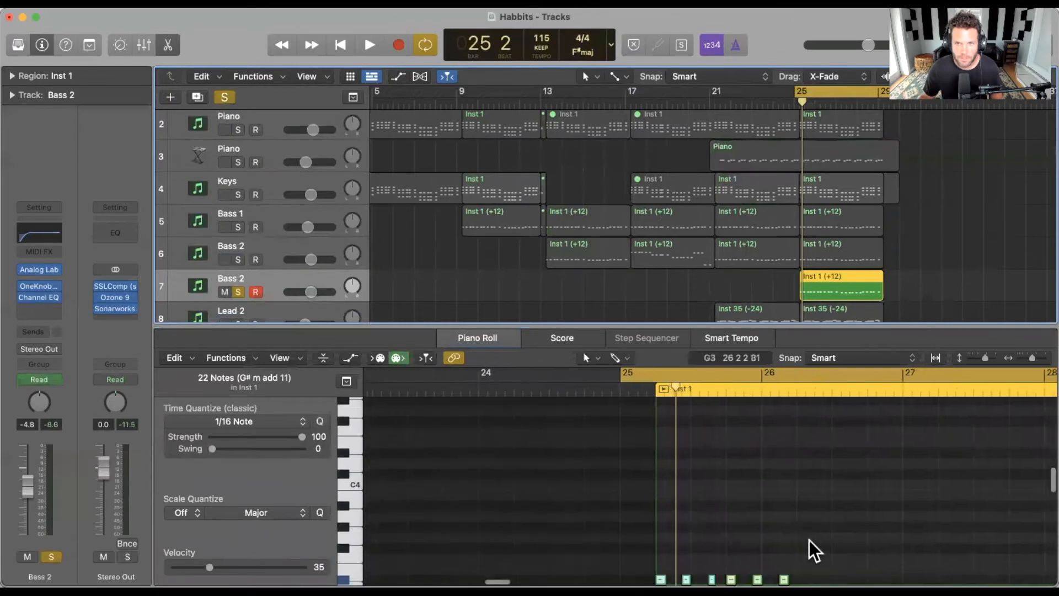
{"action": "scroll", "coordinate": [810, 550], "scroll_direction": "right", "scroll_amount": 2}
{"action": "left_click_drag", "start_coordinate": [557, 490], "coordinate": [781, 530]}
{"action": "key", "text": "super+j"}
{"action": "scroll", "coordinate": [776, 524], "scroll_direction": "down", "scroll_amount": 3}
{"action": "scroll", "coordinate": [776, 524], "scroll_direction": "right", "scroll_amount": 3}
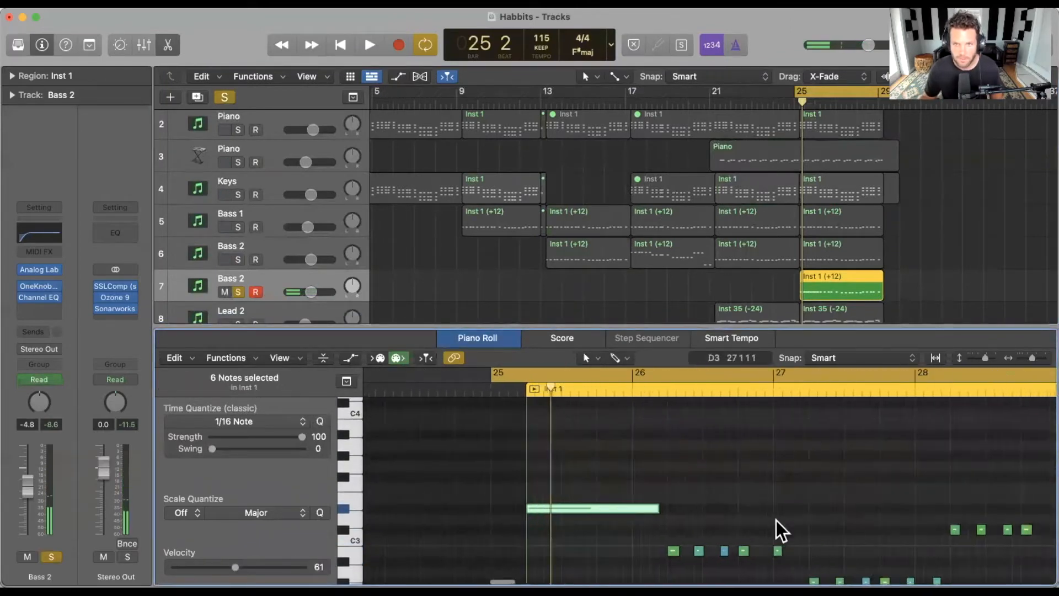
{"action": "left_click_drag", "start_coordinate": [614, 510], "coordinate": [815, 520]}
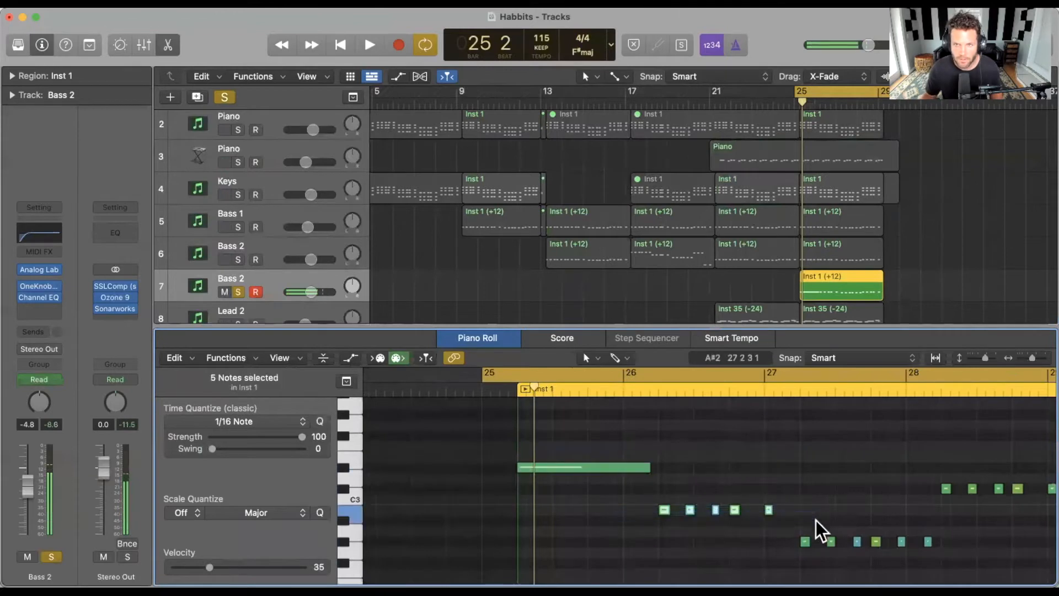
{"action": "key", "text": "super+j"}
- Join the third and fourth groups of repeated bass notes into one long note each
{"action": "scroll", "coordinate": [824, 527], "scroll_direction": "right", "scroll_amount": 3}
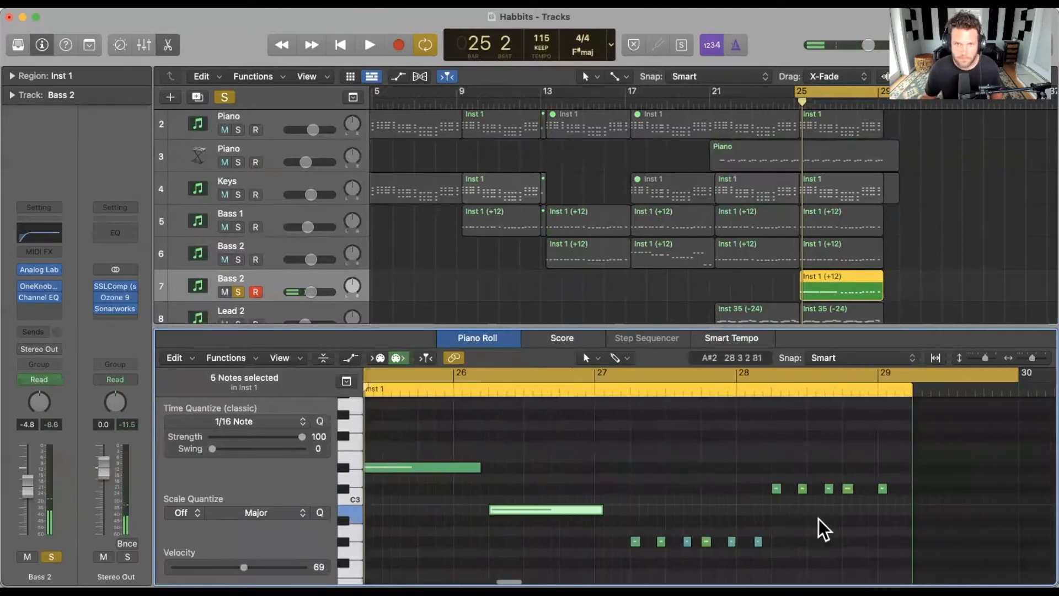
{"action": "scroll", "coordinate": [589, 503], "scroll_direction": "down", "scroll_amount": 2}
{"action": "left_click", "coordinate": [730, 499]}
{"action": "left_click_drag", "start_coordinate": [594, 483], "coordinate": [805, 527]}
{"action": "key", "text": "super+j"}
{"action": "scroll", "coordinate": [803, 526], "scroll_direction": "right", "scroll_amount": 2}
{"action": "scroll", "coordinate": [802, 526], "scroll_direction": "up", "scroll_amount": 2}
{"action": "left_click_drag", "start_coordinate": [697, 449], "coordinate": [940, 518]}
{"action": "key", "text": "super+j"}
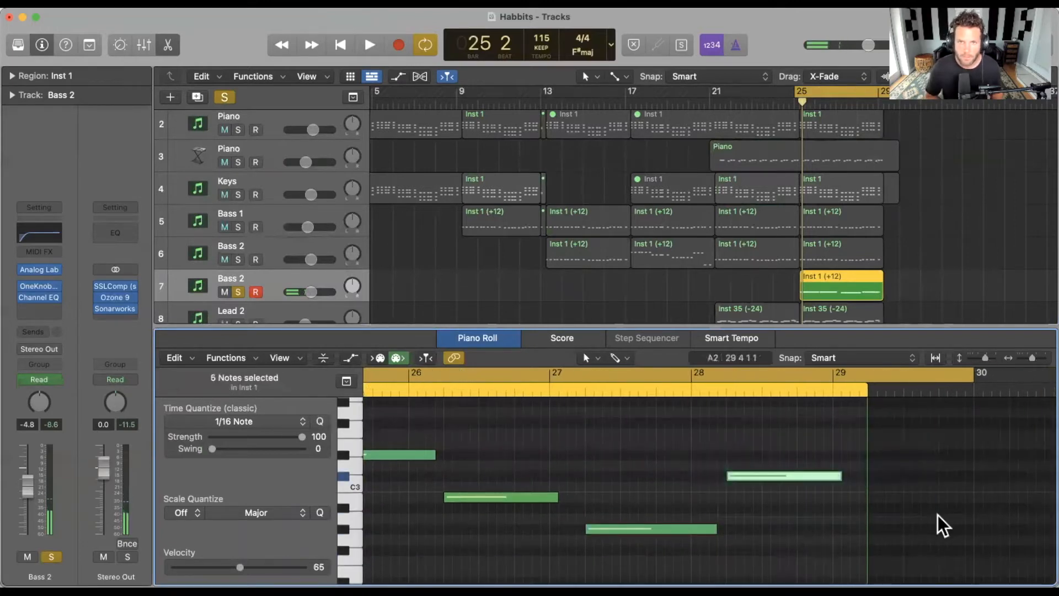
- Extend all four long bass notes to meet the following note using Force Legato
{"action": "key", "text": "super+a"}
{"action": "right_click", "coordinate": [696, 530]}
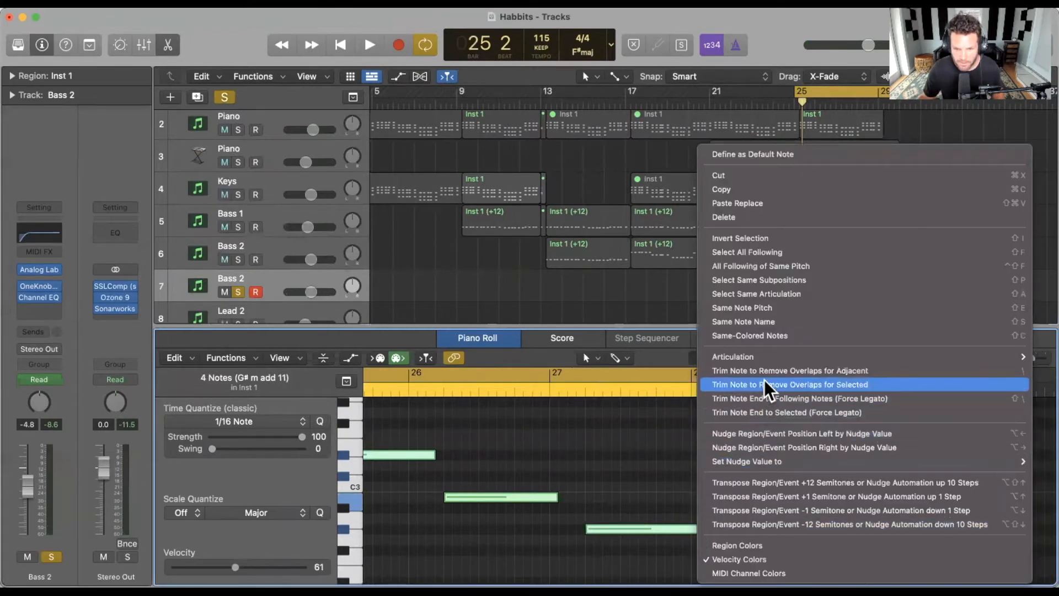
{"action": "left_click", "coordinate": [764, 398]}
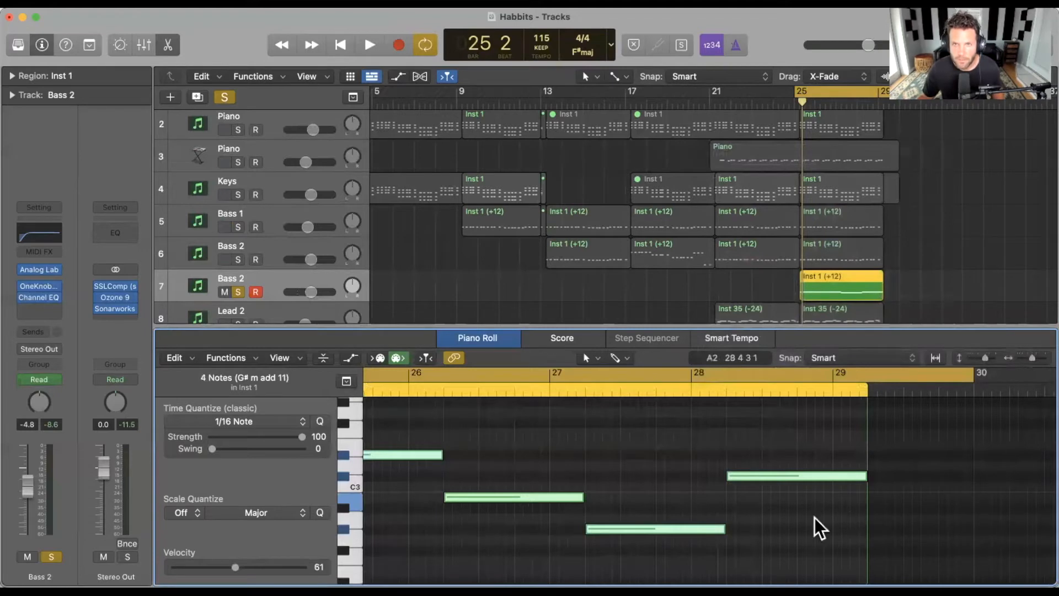
- Play back the sustained bass line and open the OneKnob Pumper plug-in on the duplicated Bass 2 track
{"action": "key", "text": "space"}
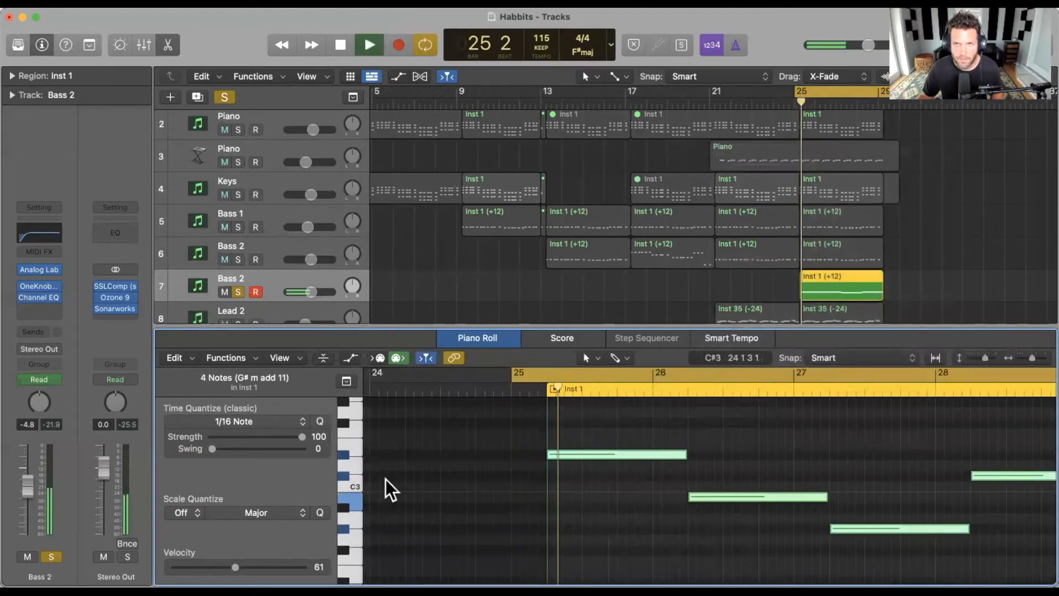
{"action": "key", "text": "space"}
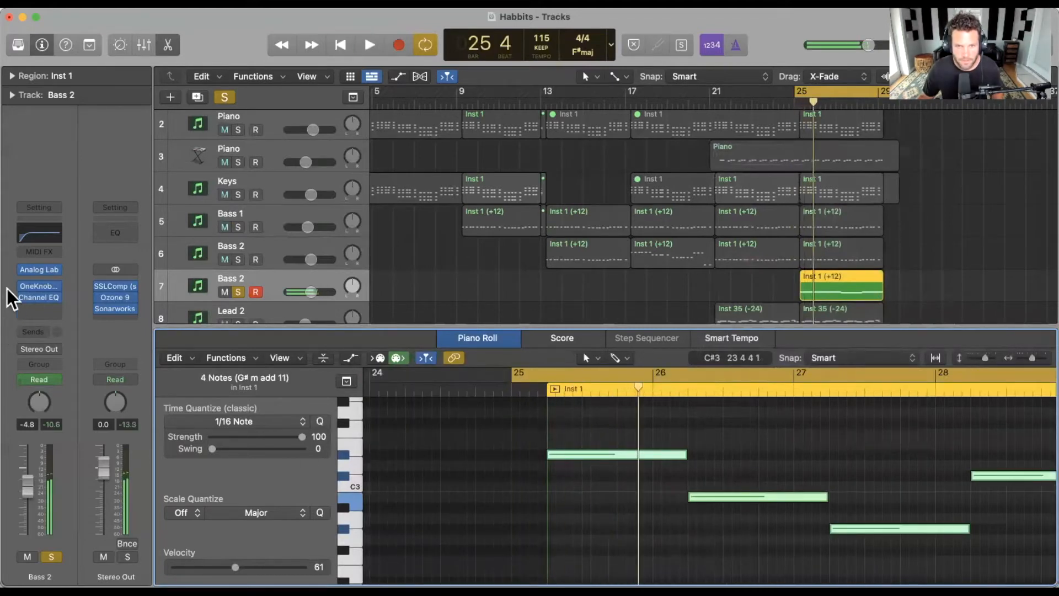
{"action": "key", "text": "space"}
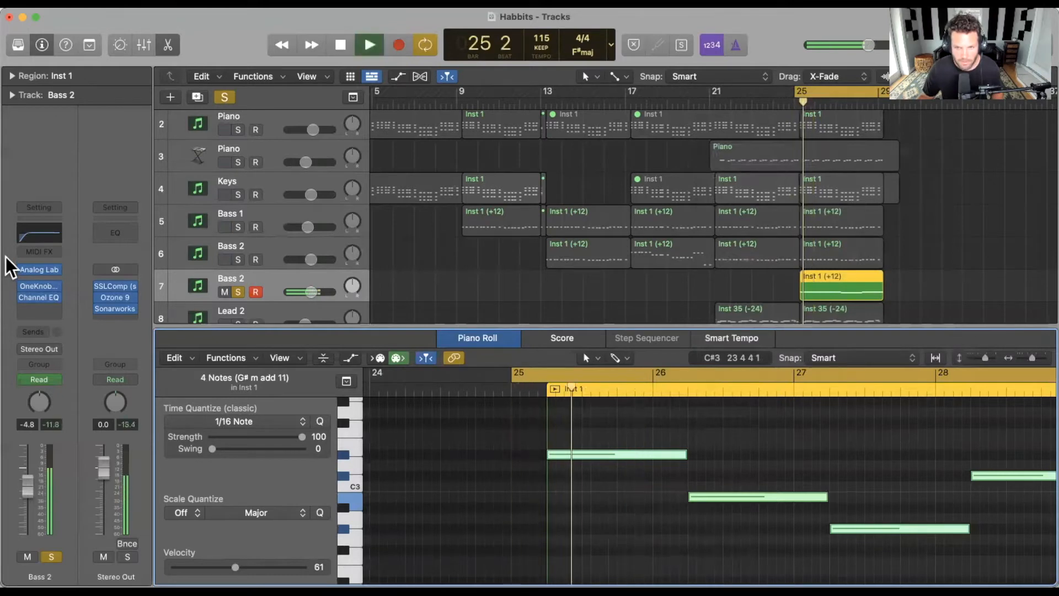
{"action": "mouse_move", "coordinate": [24, 285]}
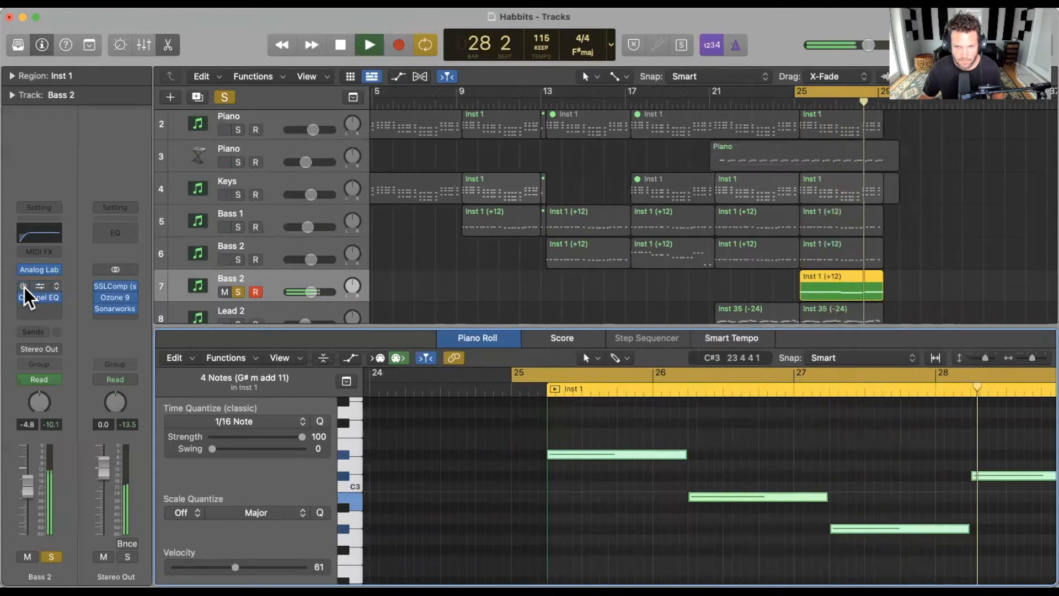
{"action": "left_click", "coordinate": [34, 286]}
{"action": "key", "text": "space"}
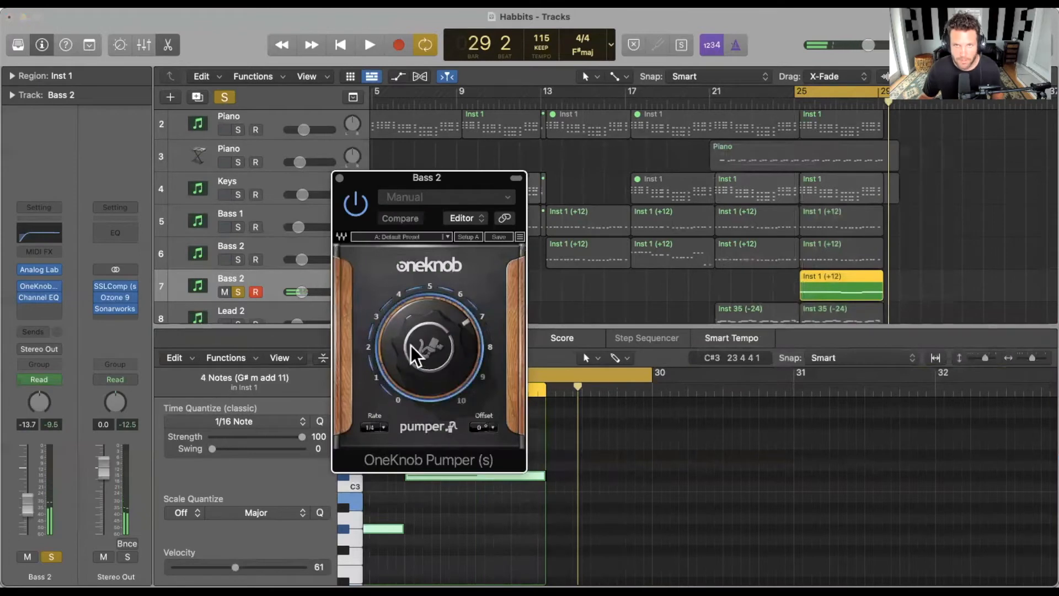
- Set the Pumper rate to 1/2 and its amount to 10.0, and play the soloed bass
{"action": "left_click_drag", "start_coordinate": [409, 338], "coordinate": [416, 344]}
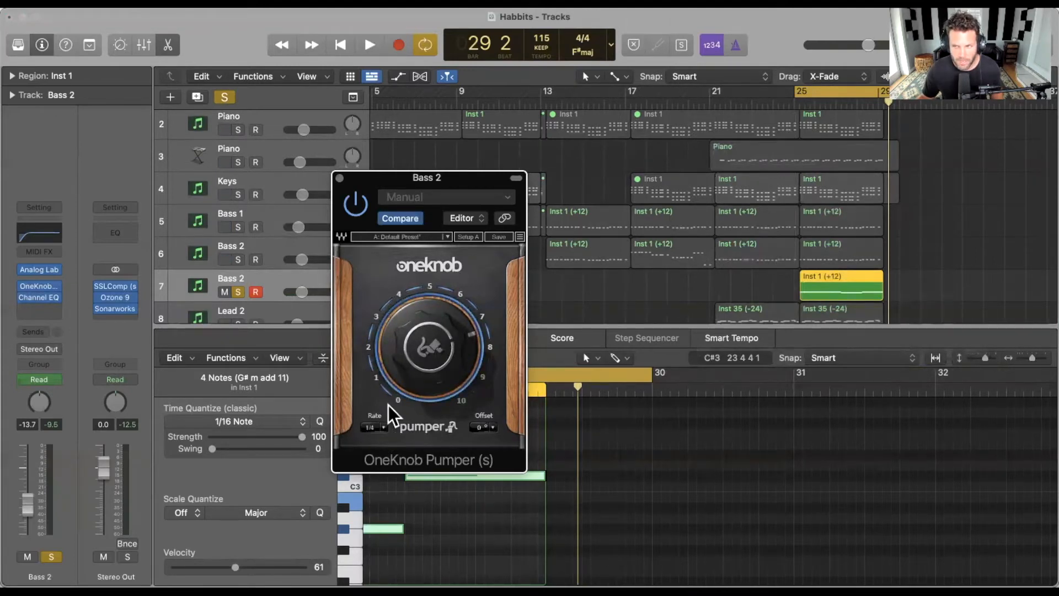
{"action": "left_click", "coordinate": [382, 426]}
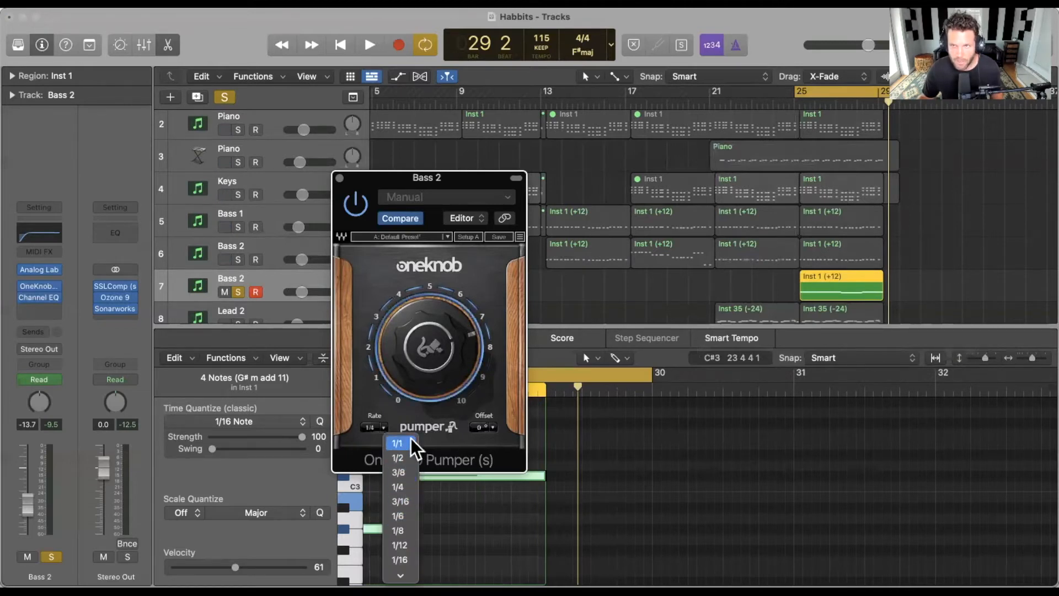
{"action": "left_click", "coordinate": [408, 457]}
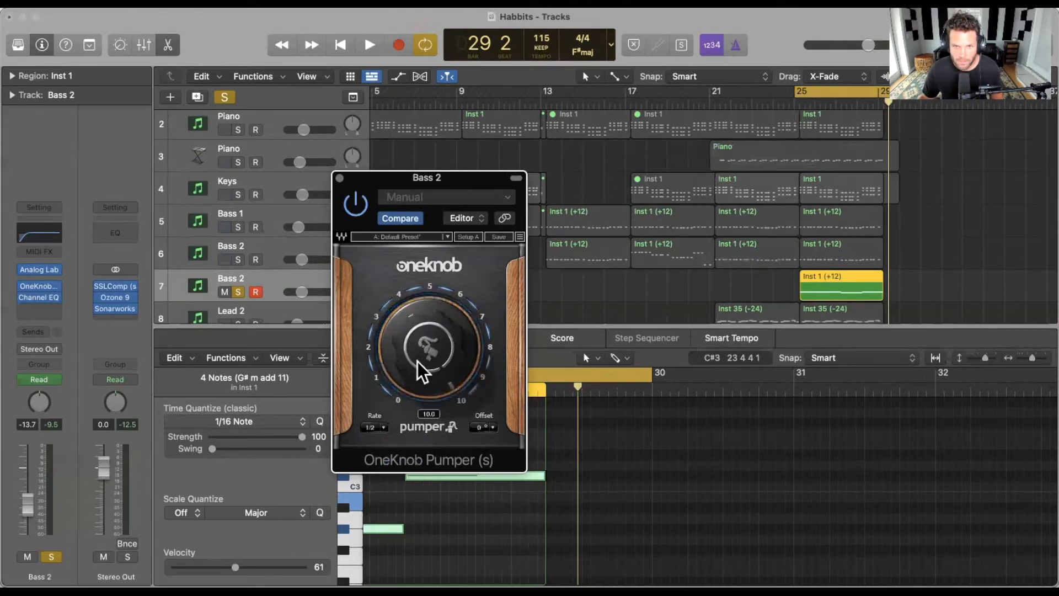
{"action": "key", "text": "space"}
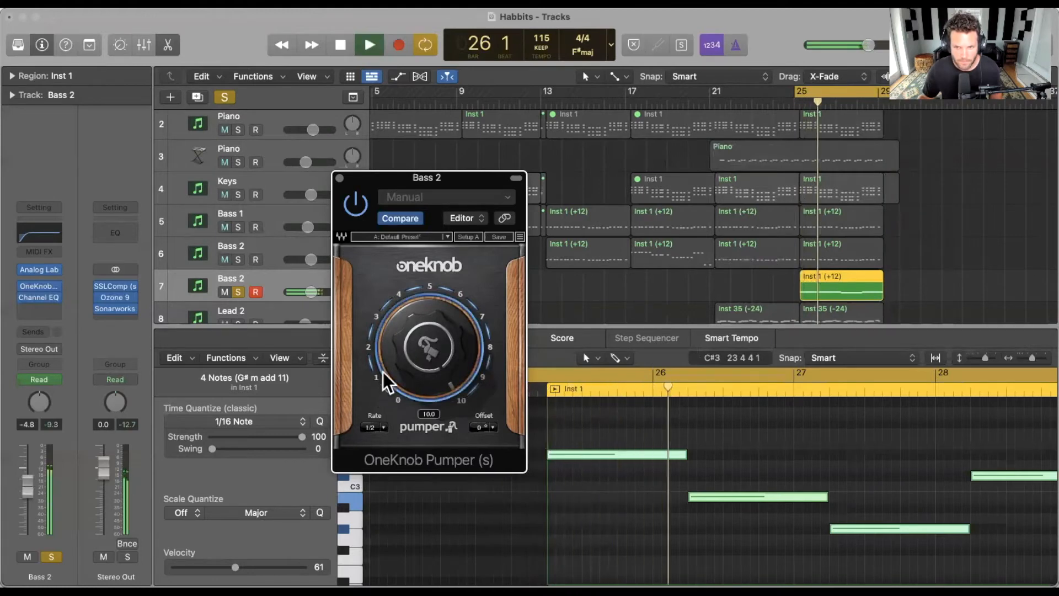
- Lower the Pumper amount to 5.0 while the soloed bass plays
{"action": "left_click_drag", "start_coordinate": [398, 356], "coordinate": [398, 352]}
{"action": "scroll", "coordinate": [398, 352], "scroll_direction": "down", "scroll_amount": 5}
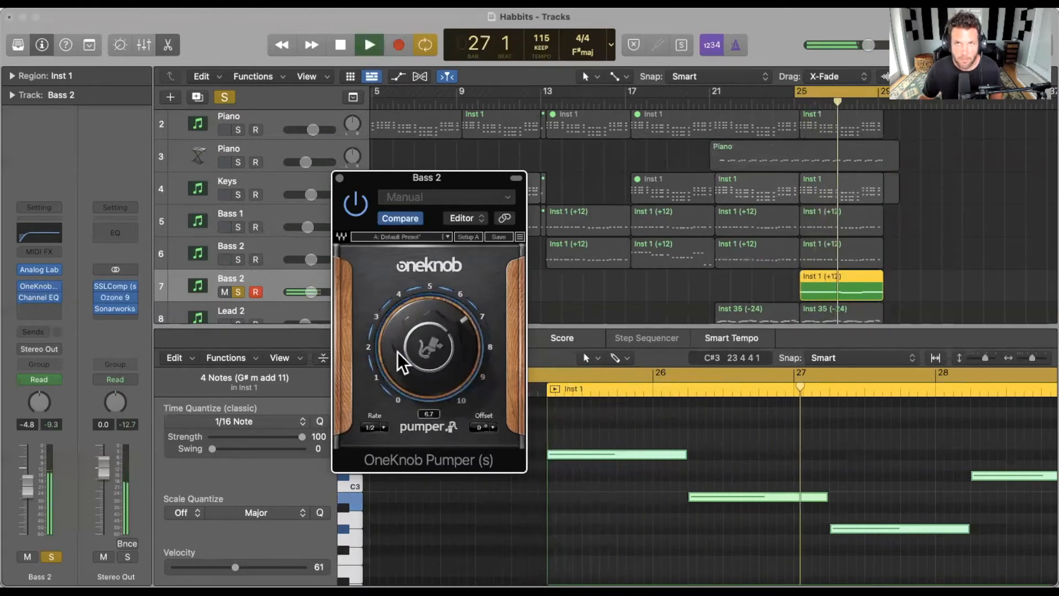
{"action": "scroll", "coordinate": [399, 352], "scroll_direction": "down", "scroll_amount": 2}
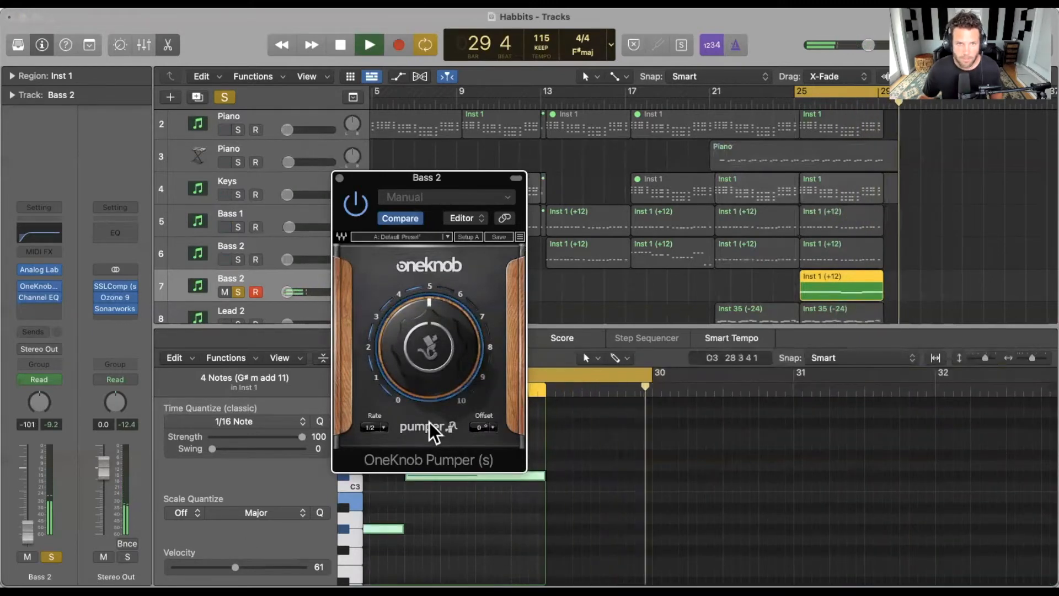
- Return the Pumper rate to 1/4 and reduce its amount to 3.2 during playback
{"action": "left_click", "coordinate": [382, 429]}
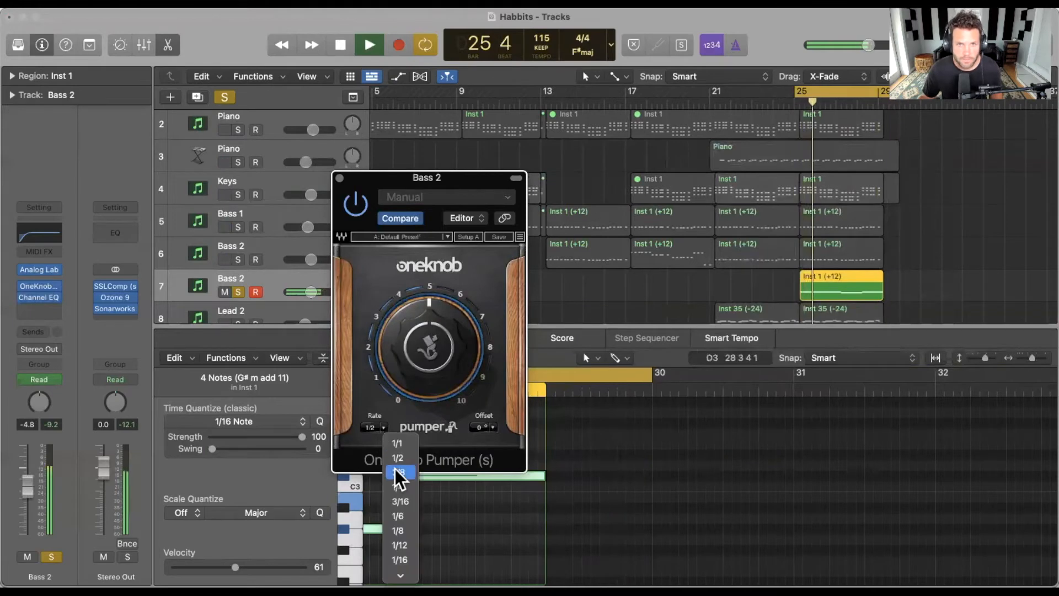
{"action": "left_click", "coordinate": [400, 488]}
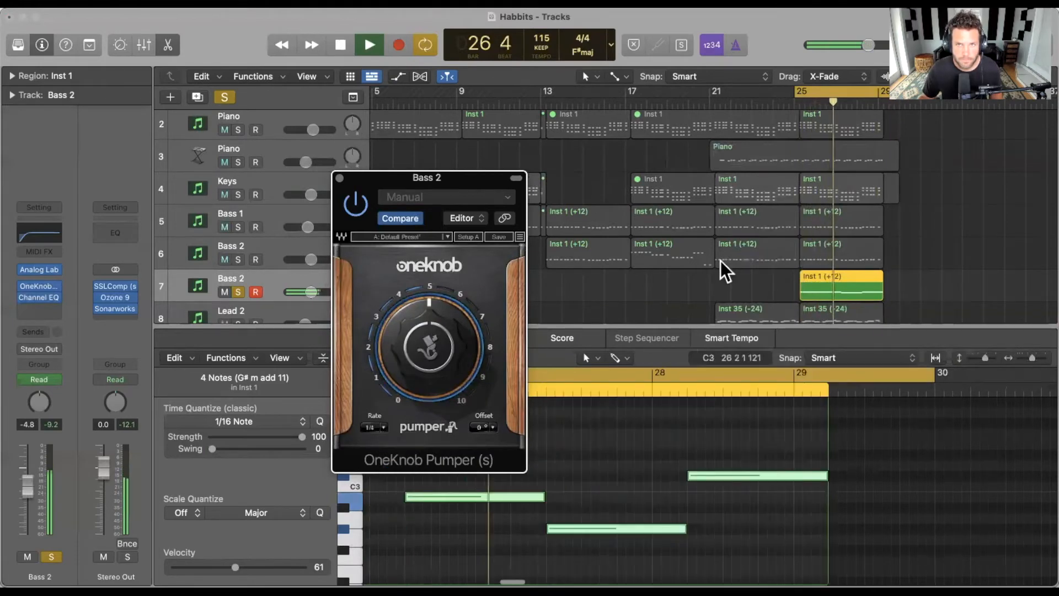
{"action": "mouse_move", "coordinate": [408, 347]}
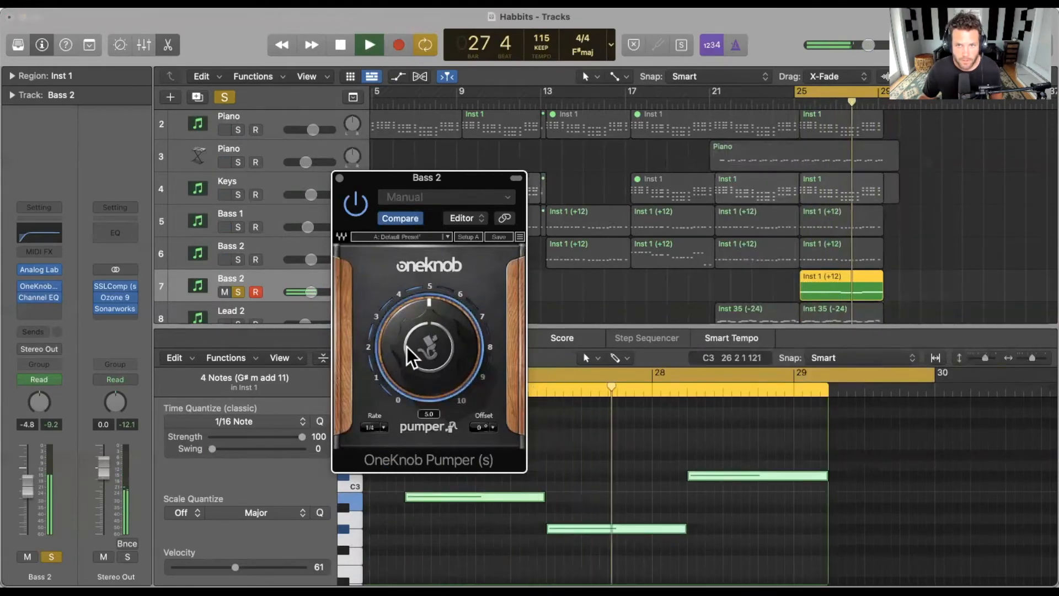
{"action": "scroll", "coordinate": [407, 347], "scroll_direction": "up", "scroll_amount": 10}
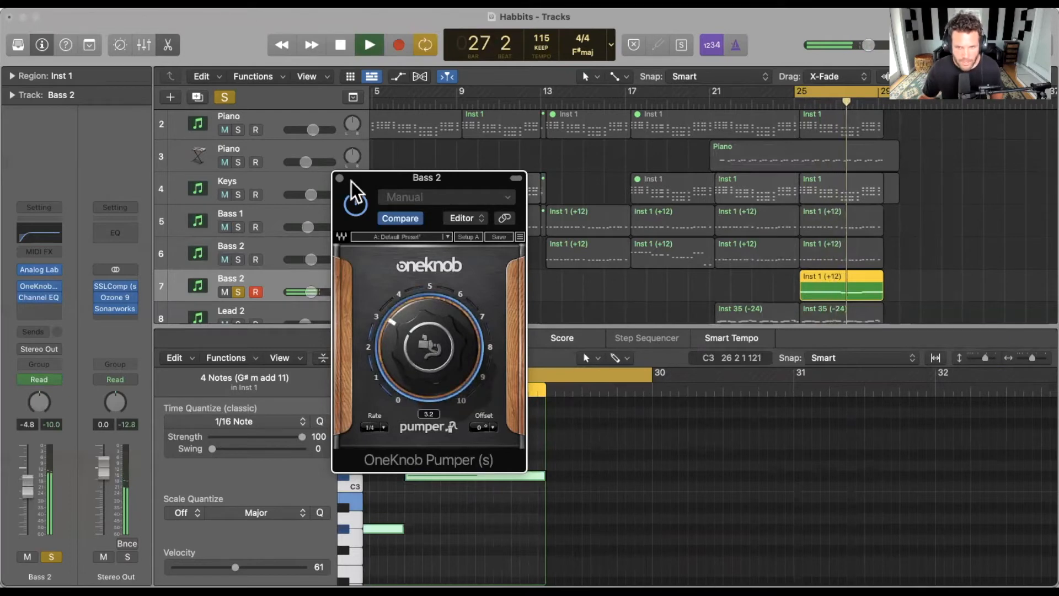
- Unsolo the bass track, set the Pumper amount to 7.0 and play the full mix
{"action": "key", "text": "s"}
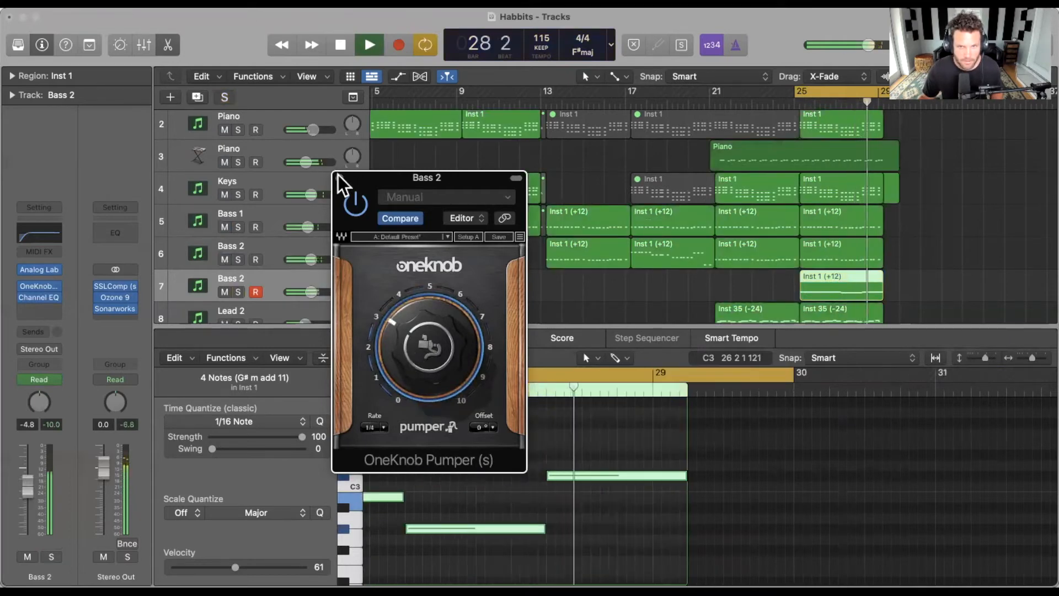
{"action": "key", "text": "space"}
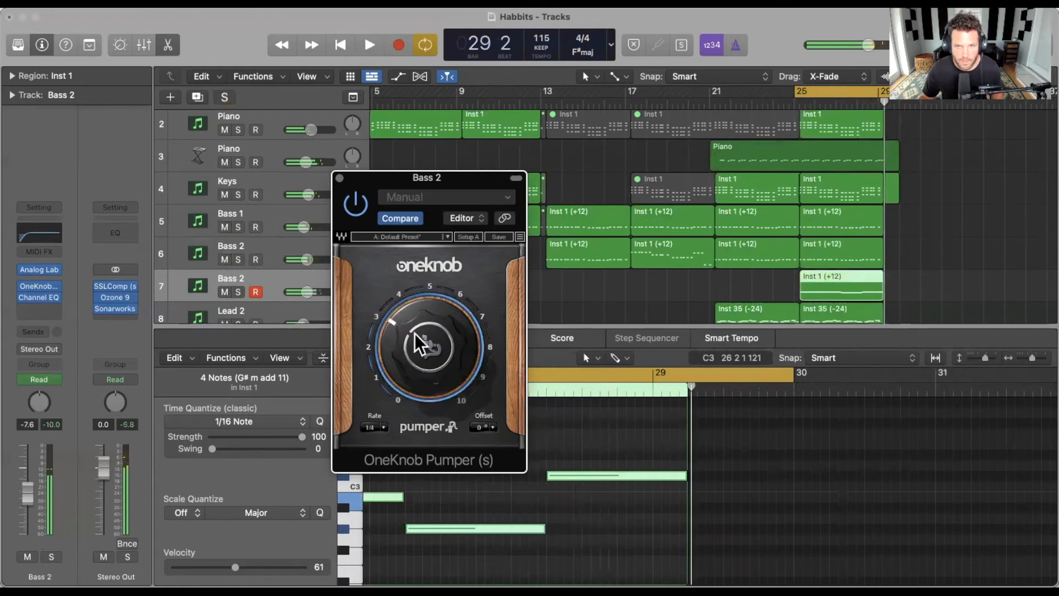
{"action": "scroll", "coordinate": [415, 343], "scroll_direction": "up", "scroll_amount": 3}
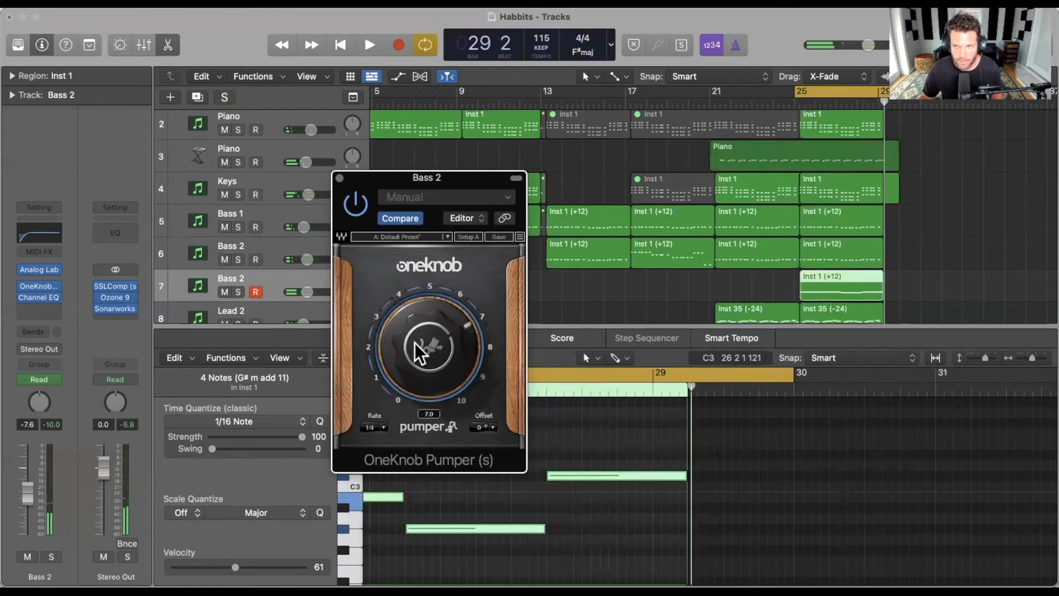
{"action": "key", "text": "space"}
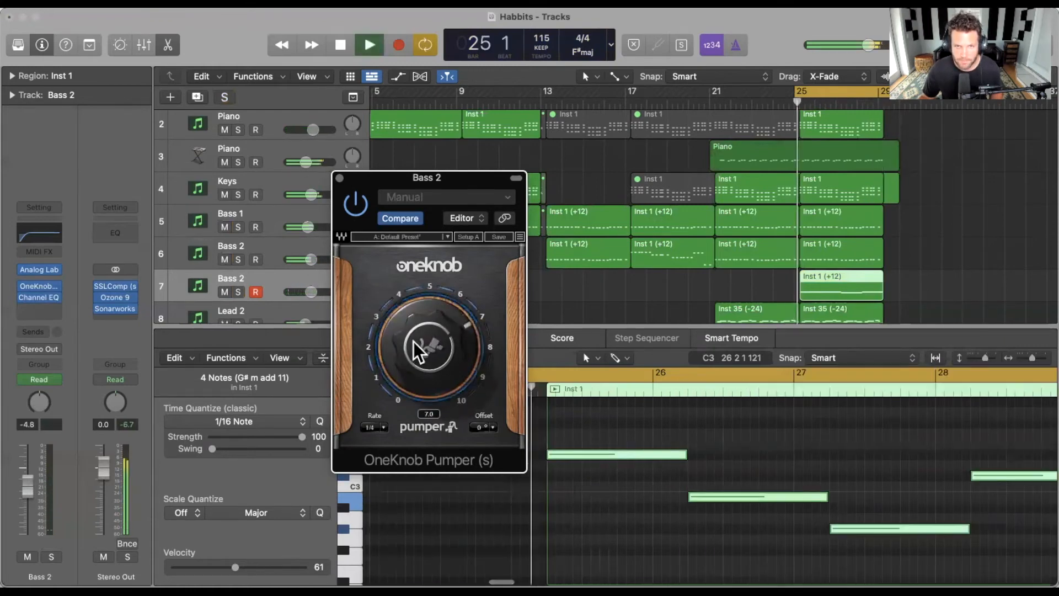
- Close the OneKnob Pumper window and the piano roll editor, and stop playback
{"action": "left_click", "coordinate": [339, 178]}
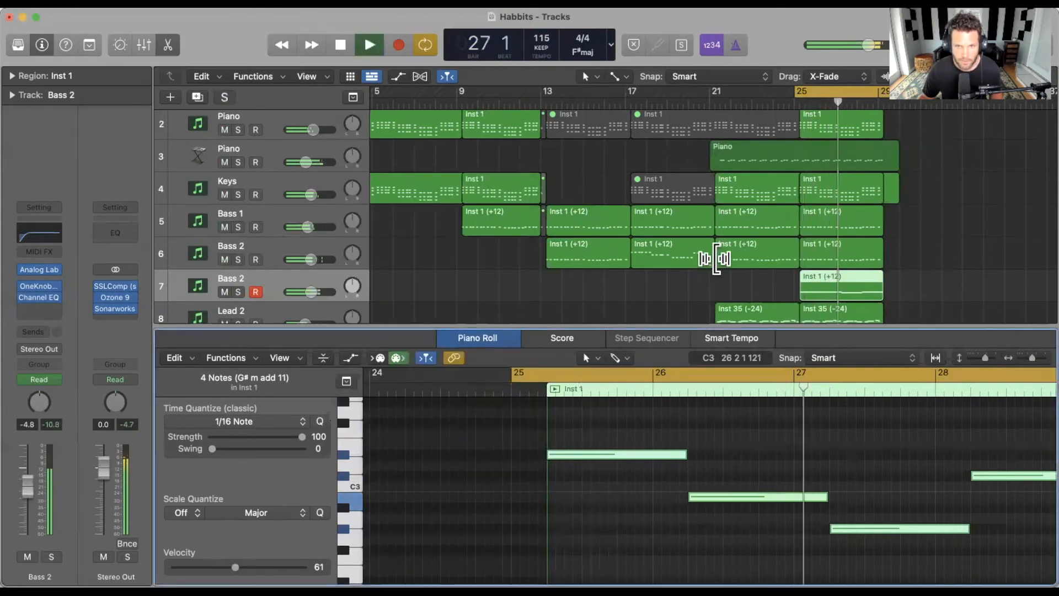
{"action": "key", "text": "e"}
{"action": "key", "text": "space"}
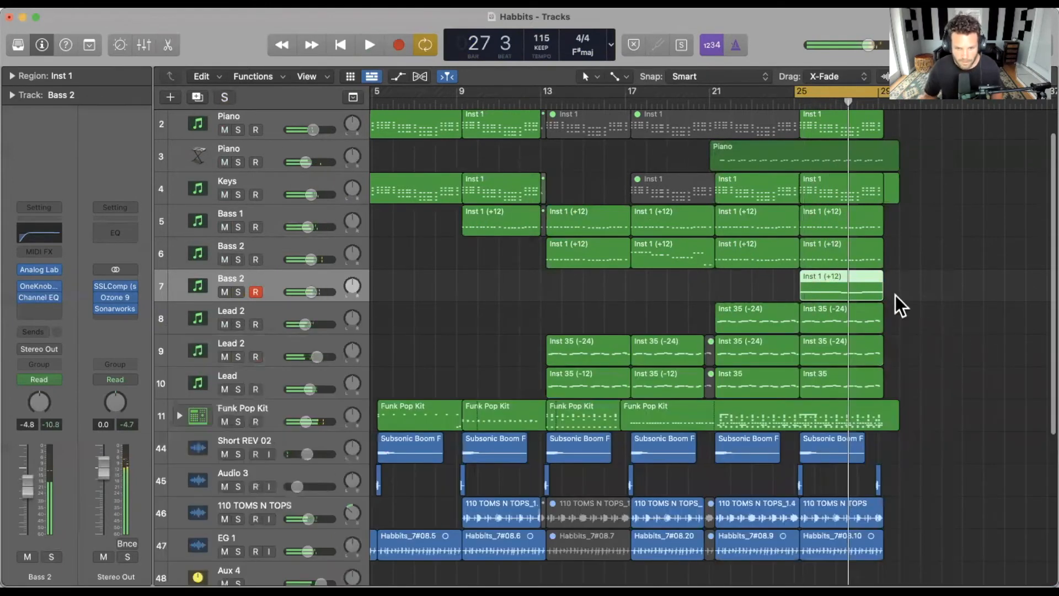
- Solo the 110 ACCENT 16s DOUBLE SHAKER track and select it together with its region at bar 25
{"action": "scroll", "coordinate": [896, 303], "scroll_direction": "down", "scroll_amount": 4}
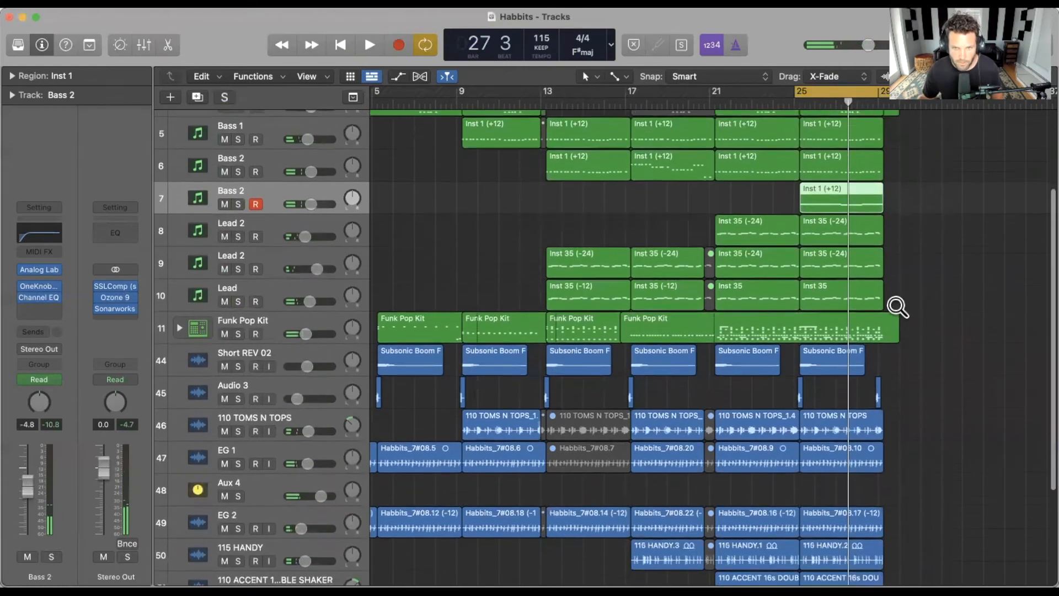
{"action": "scroll", "coordinate": [861, 364], "scroll_direction": "down", "scroll_amount": 3}
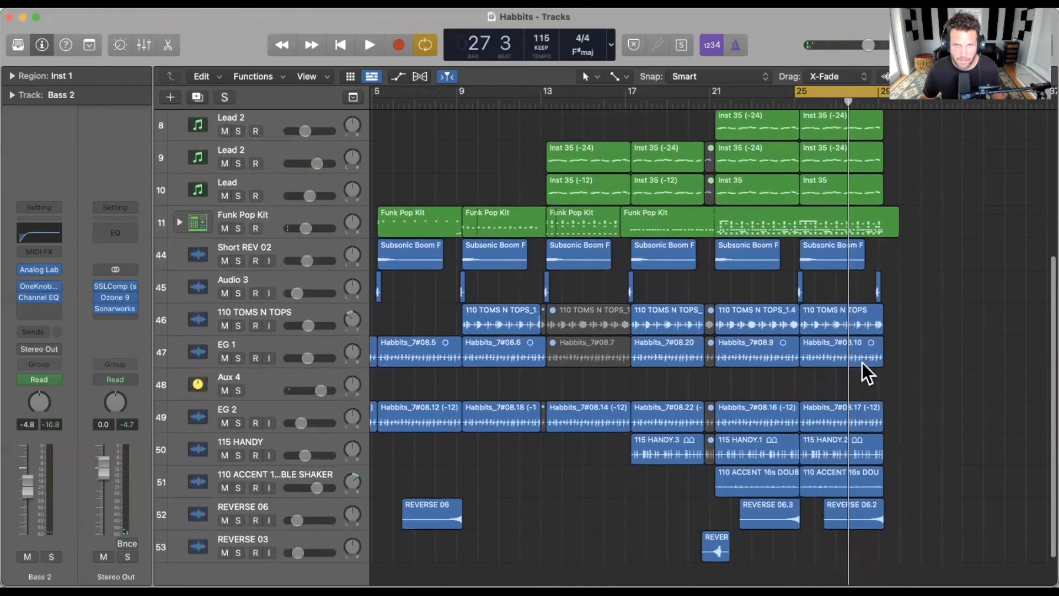
{"action": "left_click", "coordinate": [834, 356]}
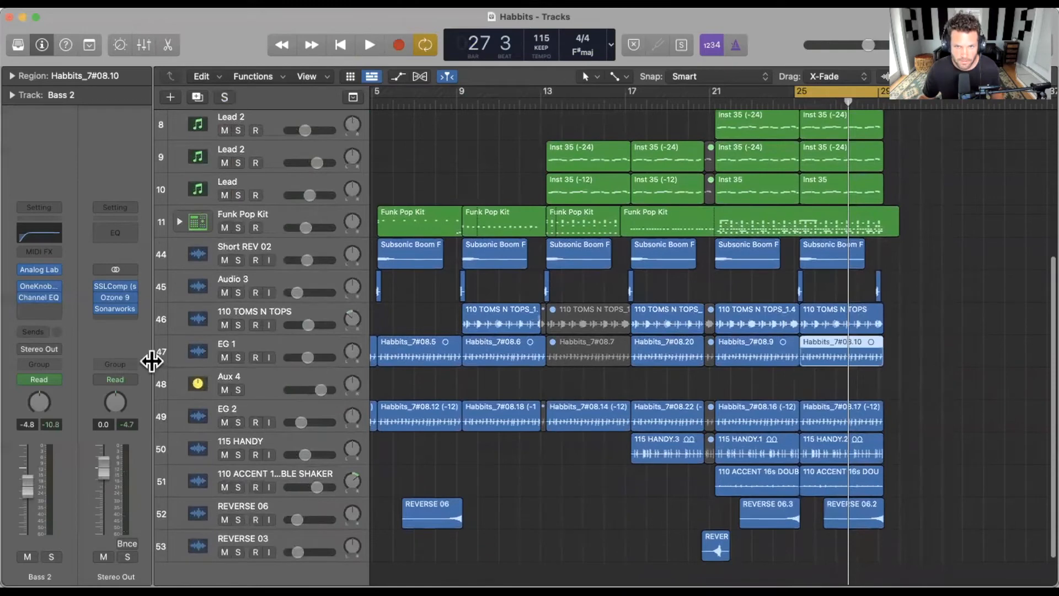
{"action": "left_click", "coordinate": [253, 338]}
{"action": "scroll", "coordinate": [259, 352], "scroll_direction": "down", "scroll_amount": 2}
{"action": "scroll", "coordinate": [259, 352], "scroll_direction": "down", "scroll_amount": 1}
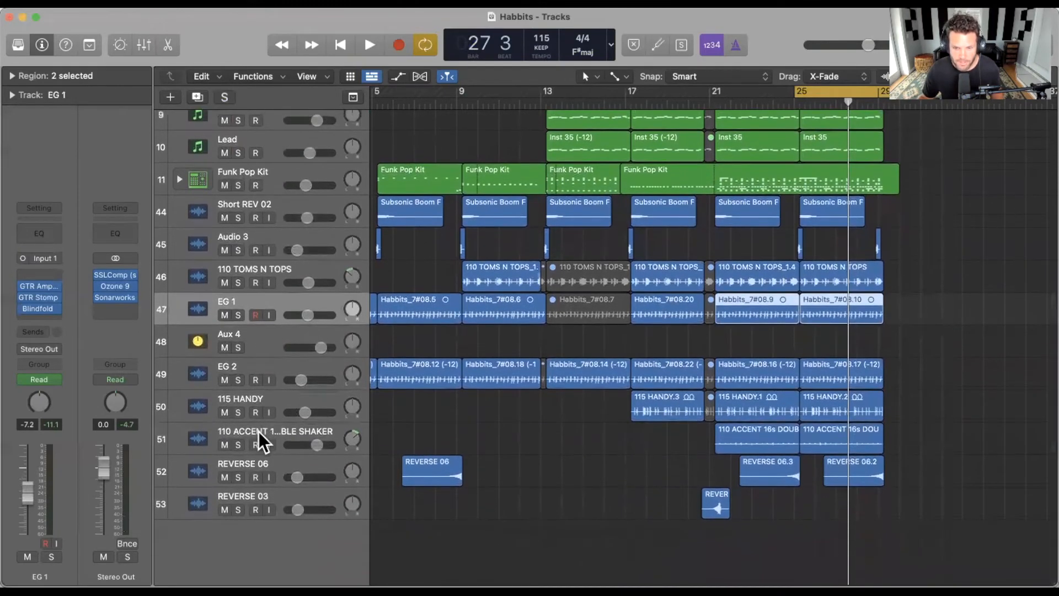
{"action": "left_click", "coordinate": [239, 446]}
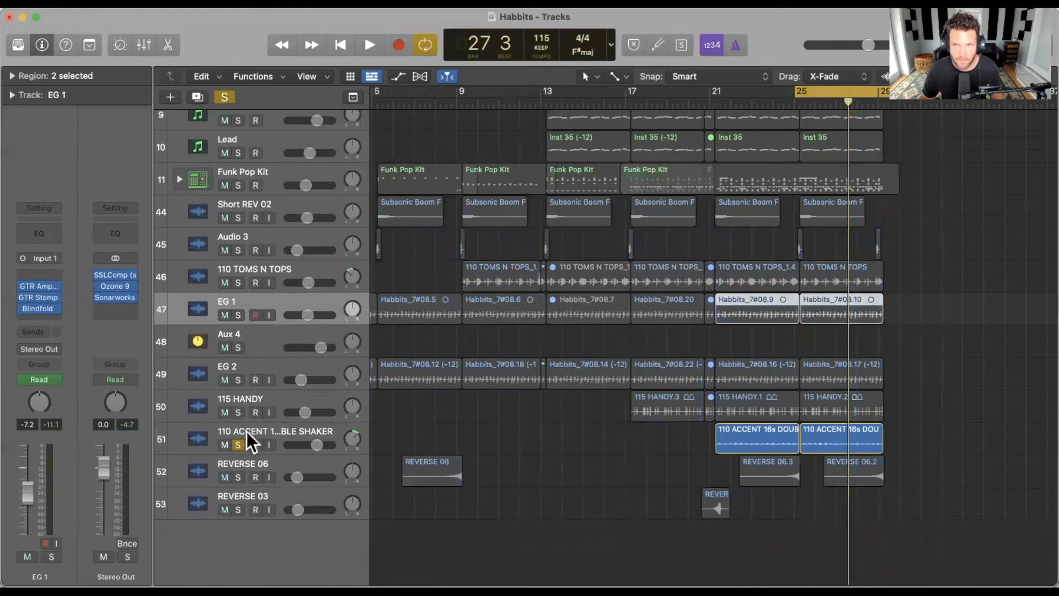
{"action": "left_click", "coordinate": [247, 431]}
{"action": "left_click", "coordinate": [888, 454]}
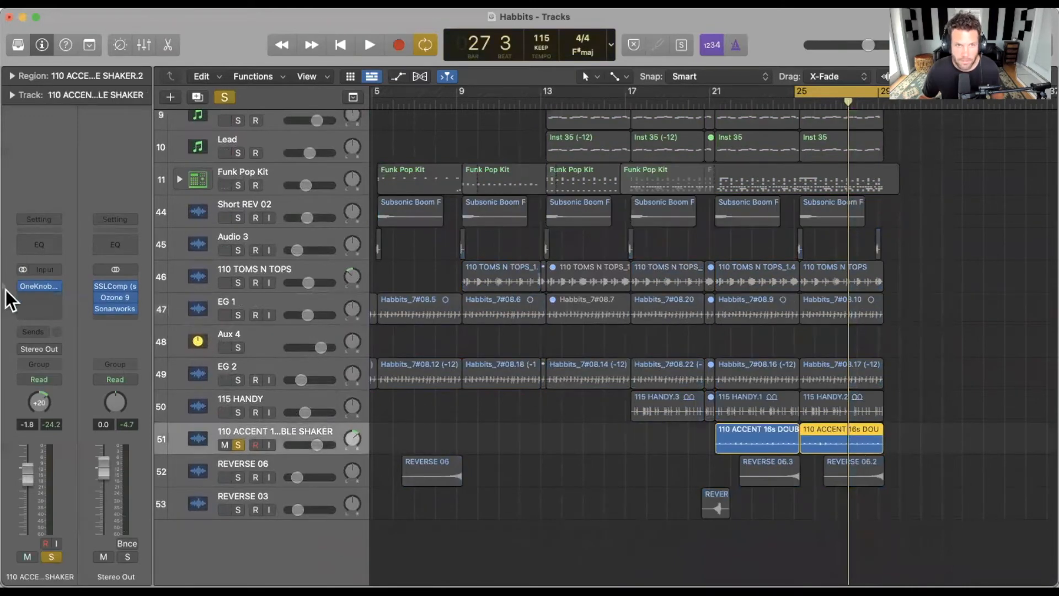
- Play the soloed shaker with its OneKnob insert bypassed, and again with the insert re-enabled, to compare the sound
{"action": "left_click", "coordinate": [21, 286]}
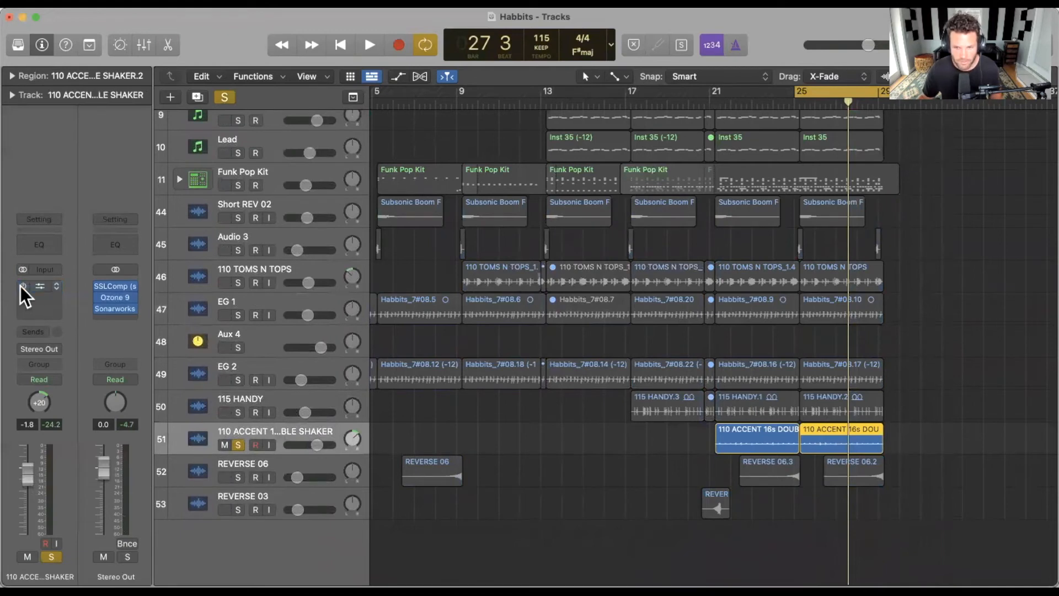
{"action": "key", "text": "space"}
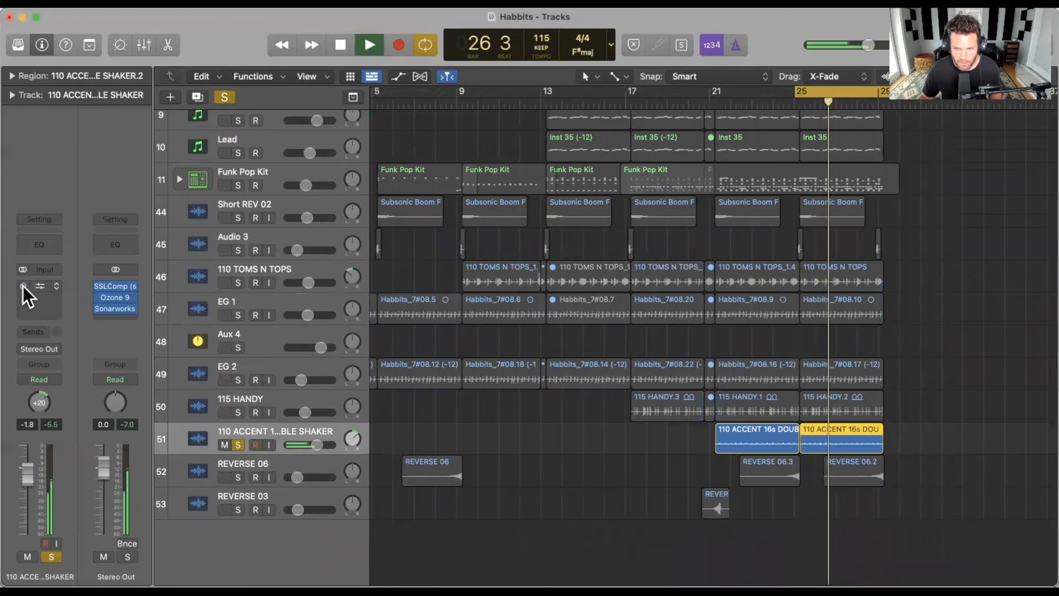
{"action": "left_click", "coordinate": [22, 285]}
{"action": "key", "text": "space"}
{"action": "key", "text": "space"}
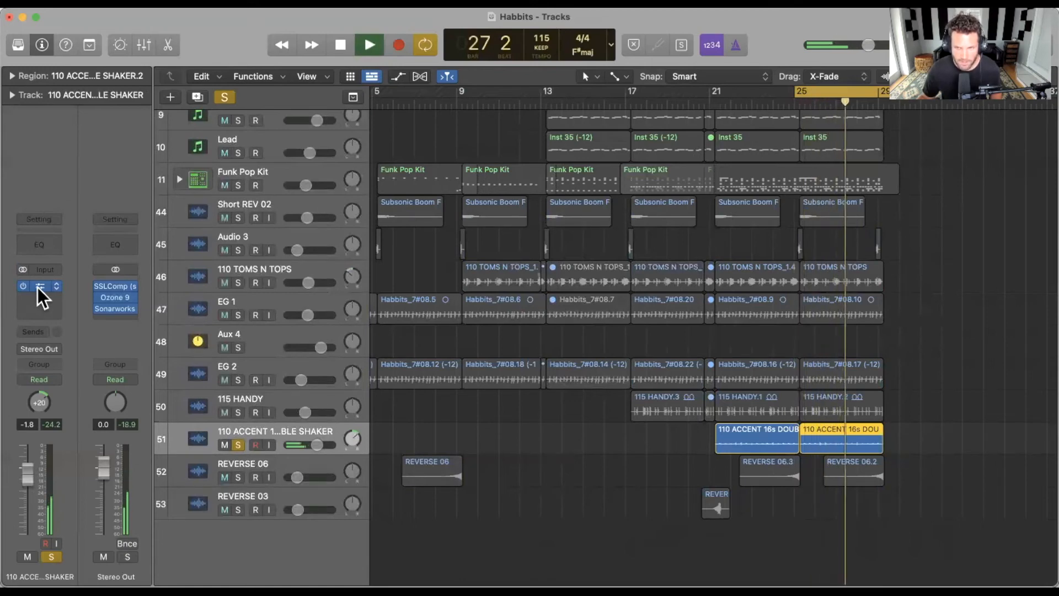
- Unsolo the shaker to hear it in the full mix, stop playback, and open its OneKnob Pumper plug-in
{"action": "key", "text": "s"}
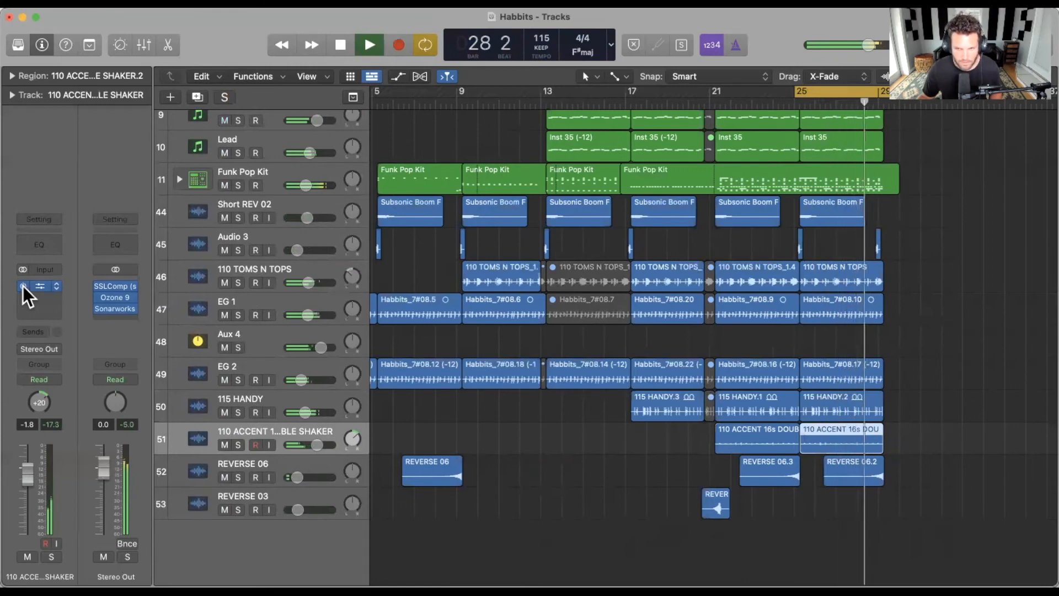
{"action": "key", "text": "space"}
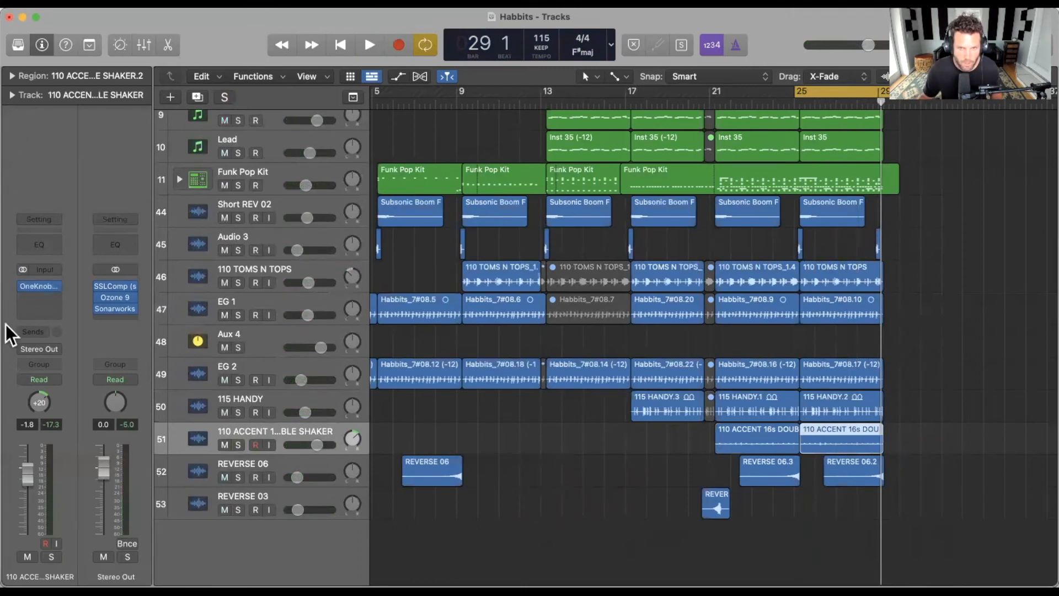
{"action": "left_click", "coordinate": [39, 287]}
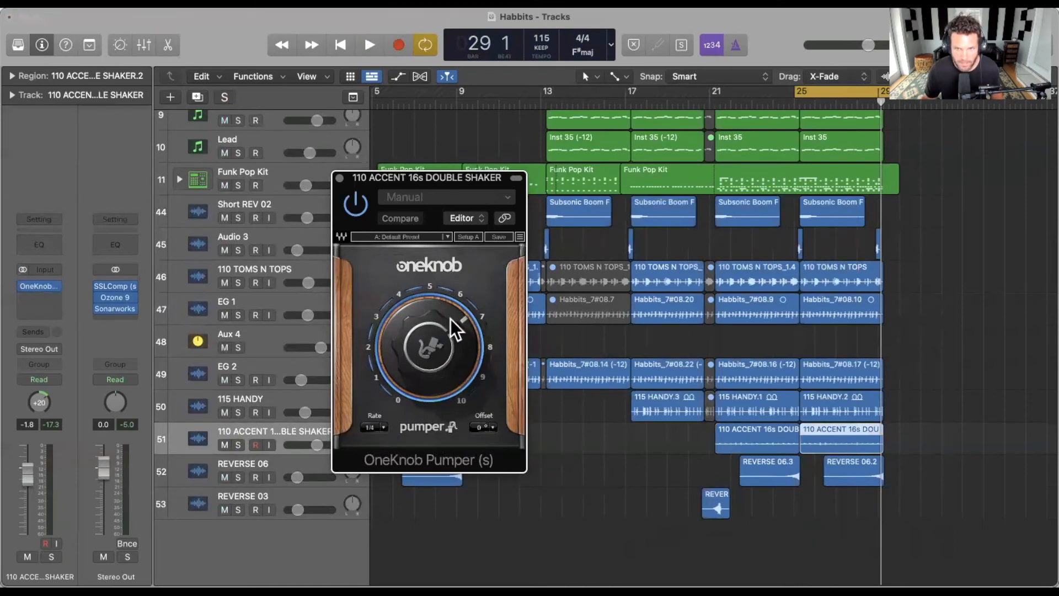
{"action": "mouse_move", "coordinate": [444, 335]}
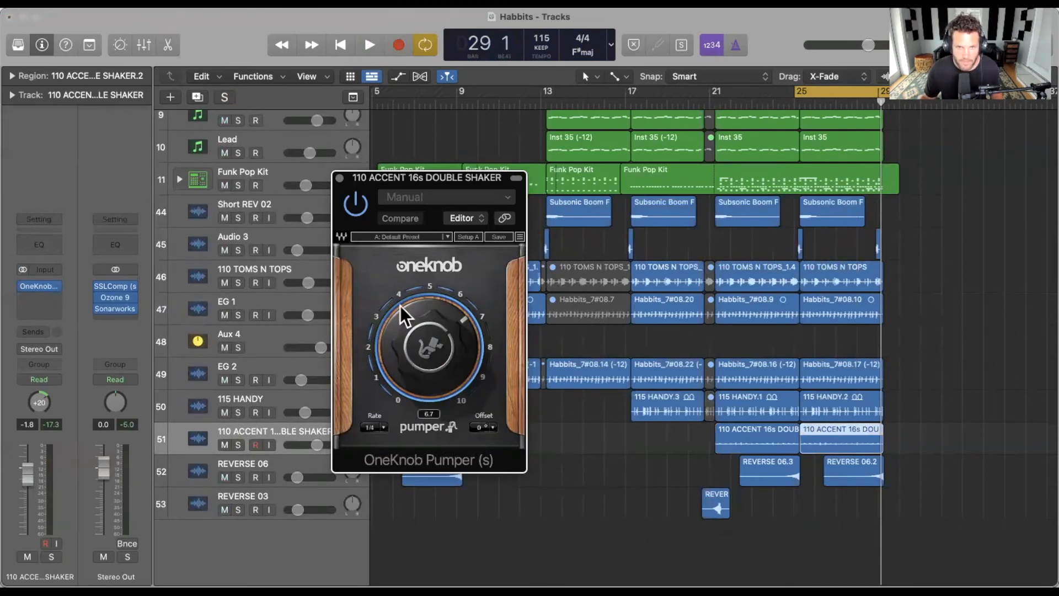